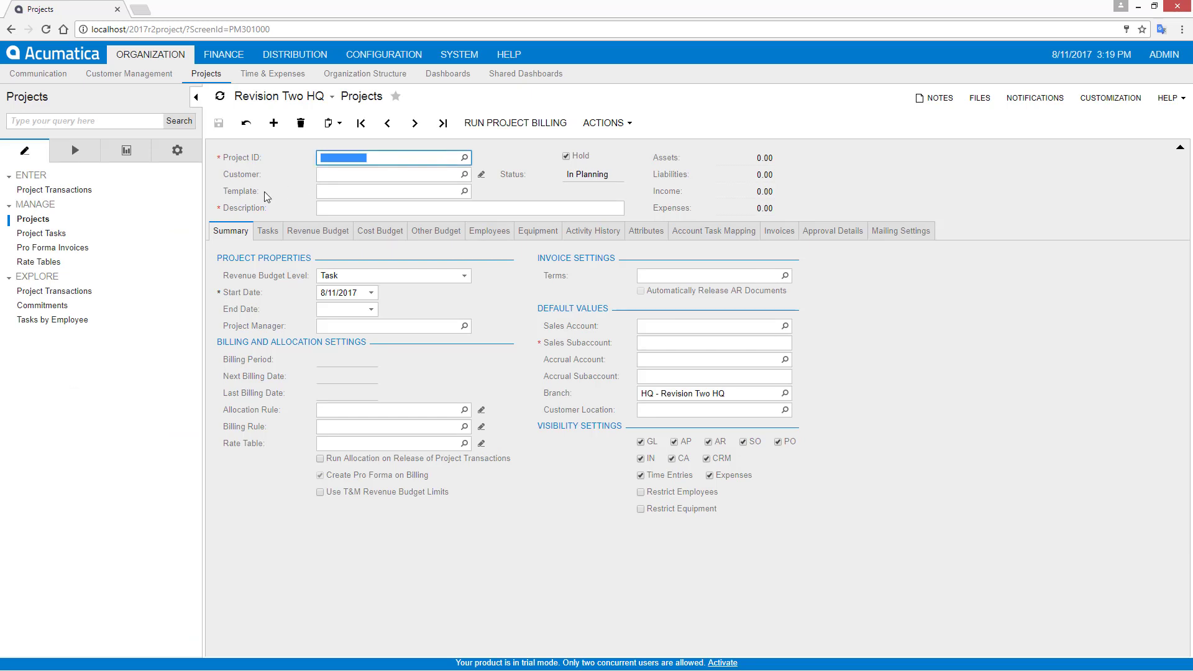
# Create project SERVICE for the bartending school customer from the SERVICEPRJ template and view its tasks
pyautogui.write('SERVICE')
pyautogui.press('Tab')
pyautogui.write('ABARTENDE')
pyautogui.press('Tab')
pyautogui.click(465, 191)
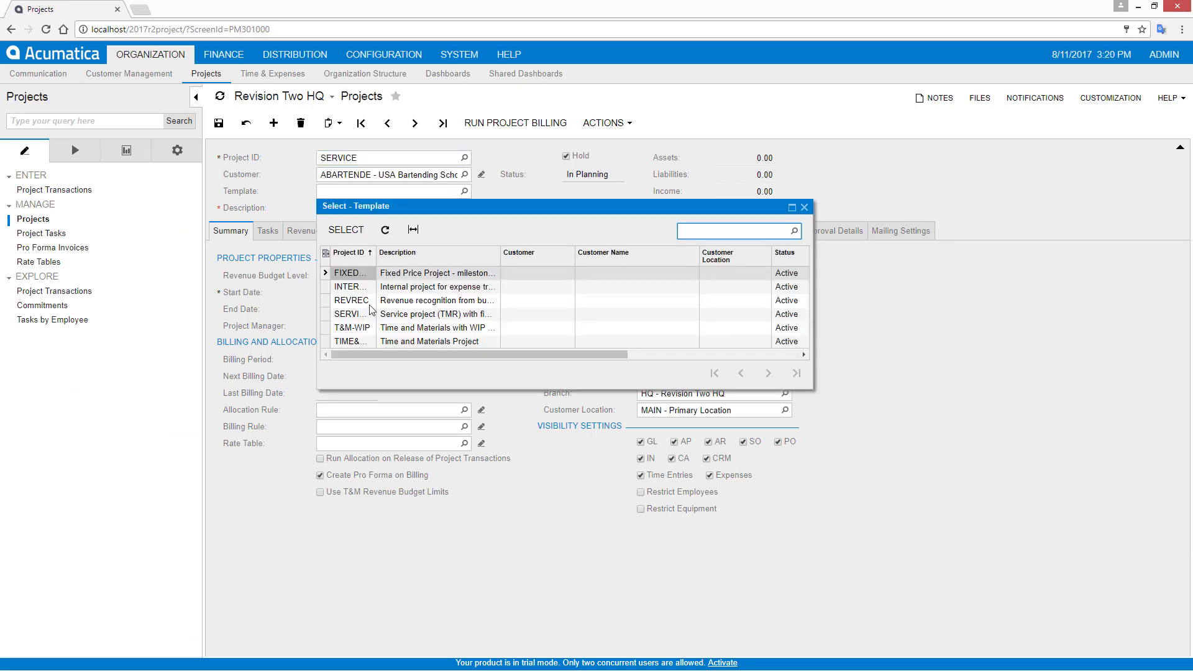
pyautogui.doubleClick(348, 314)
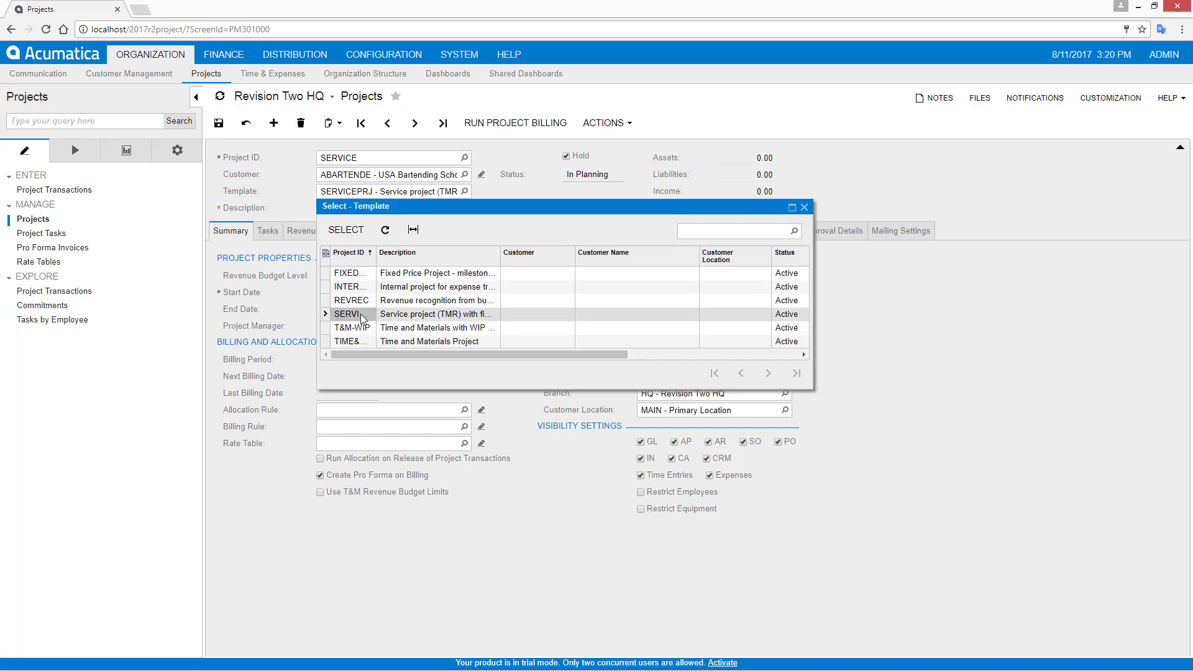
pyautogui.click(268, 233)
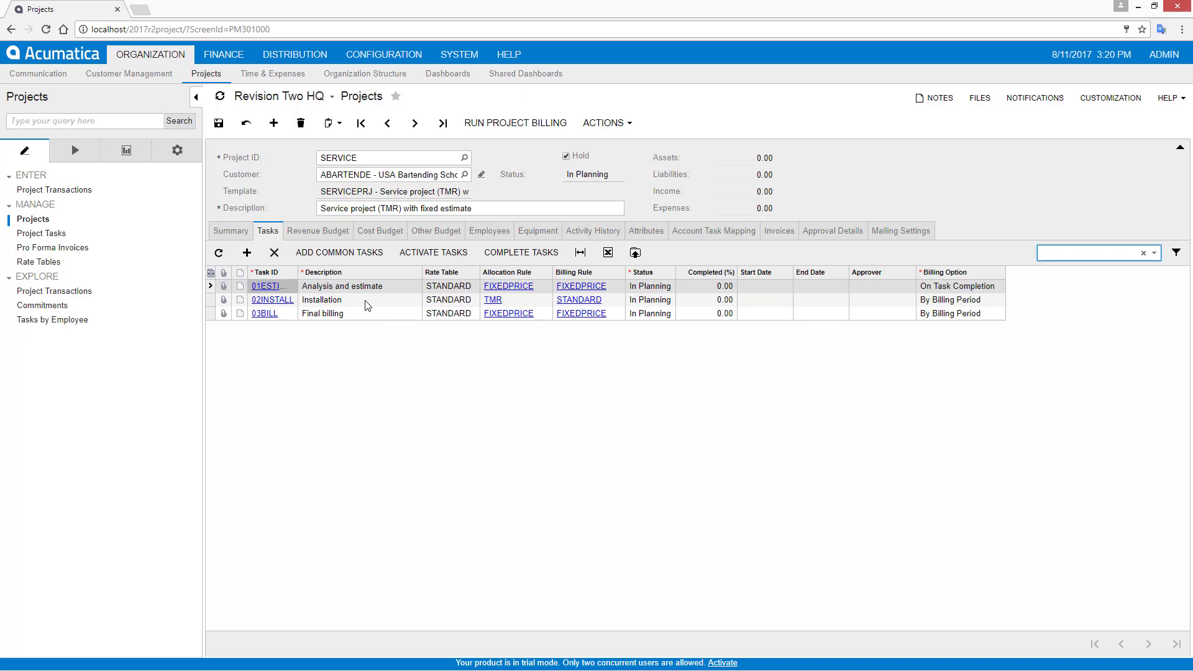
# Save the SERVICE project, widen the Task ID column, and review the revenue and cost budgets
pyautogui.click(219, 123)
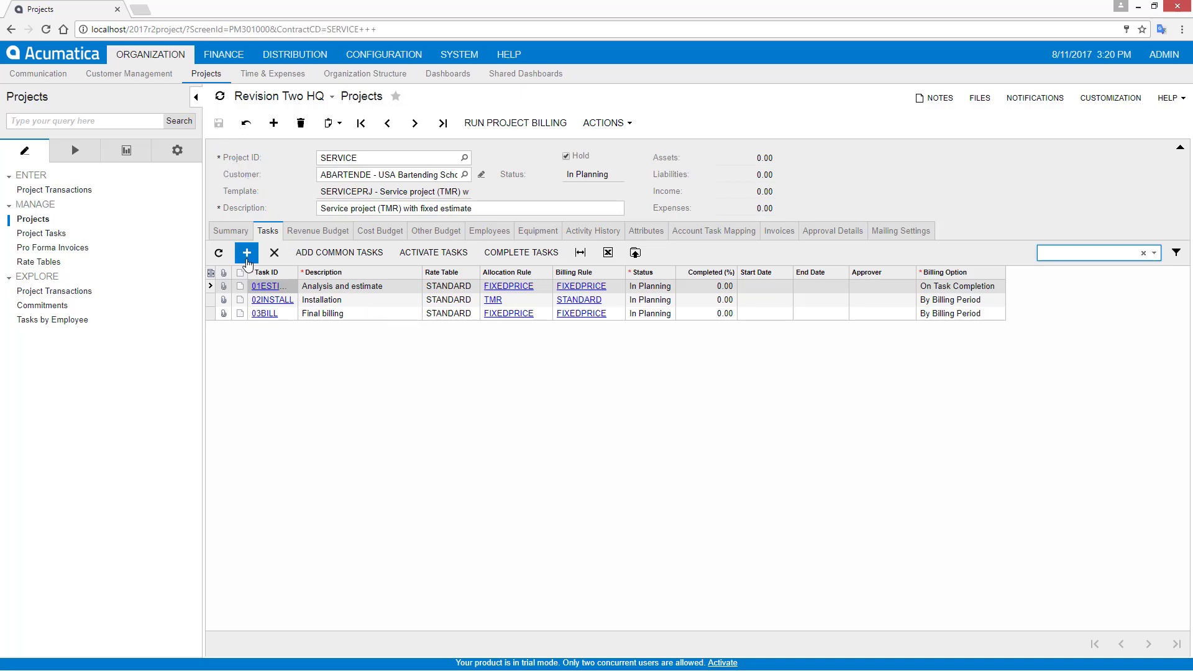
pyautogui.moveTo(296, 274); pyautogui.dragTo(329, 274)
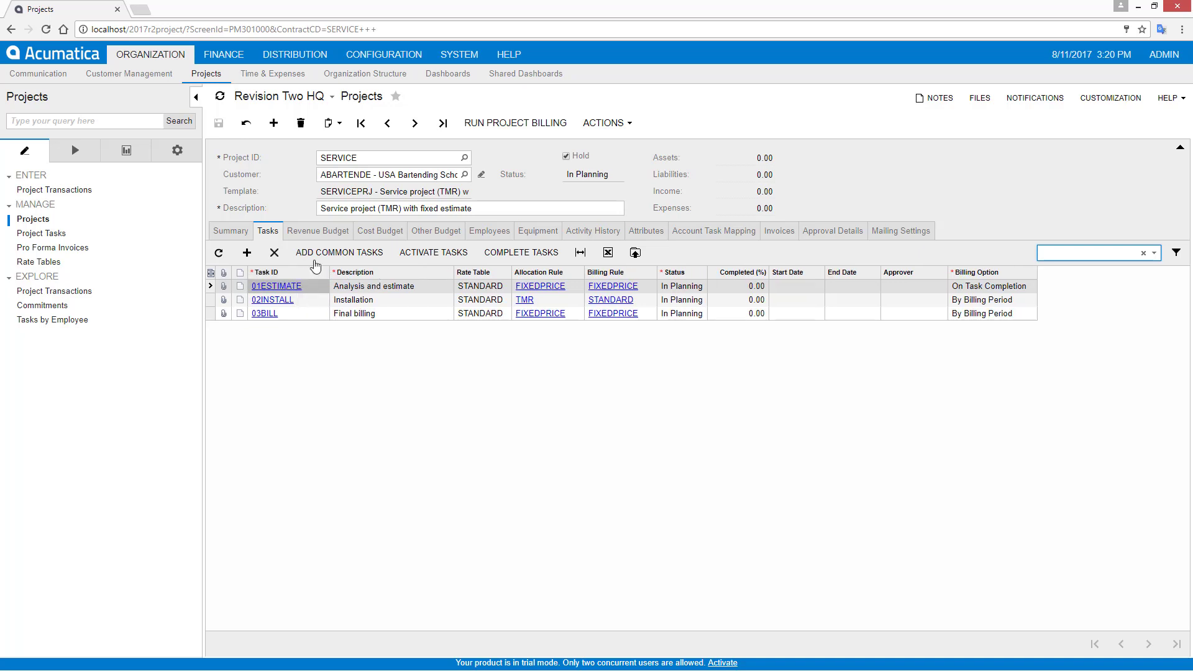
pyautogui.click(317, 231)
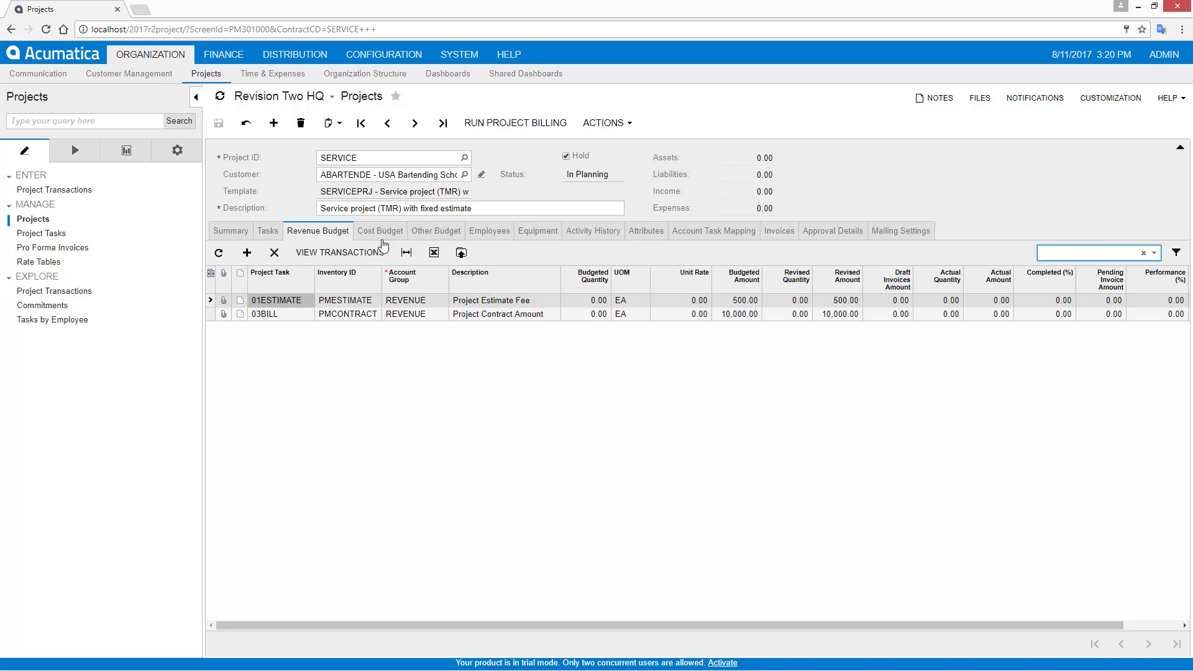
pyautogui.click(380, 231)
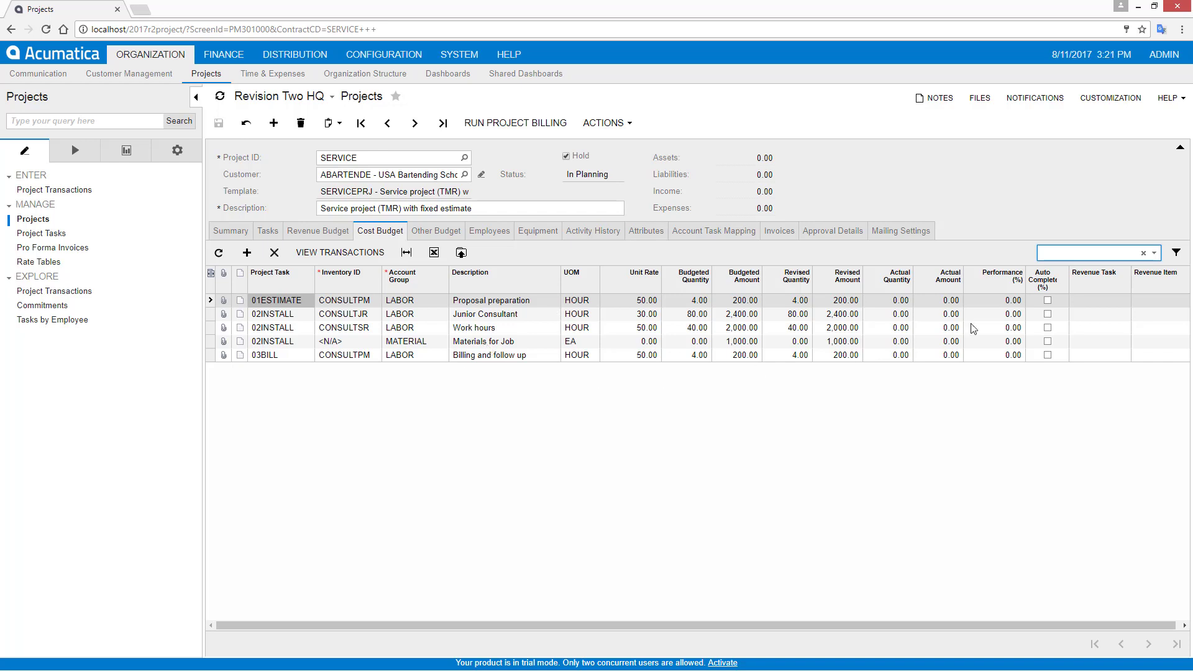
# Link the Junior Consultant cost line to revenue task 03BILL and revenue item PMCONTRACT
pyautogui.click(1094, 315)
pyautogui.click(1136, 315)
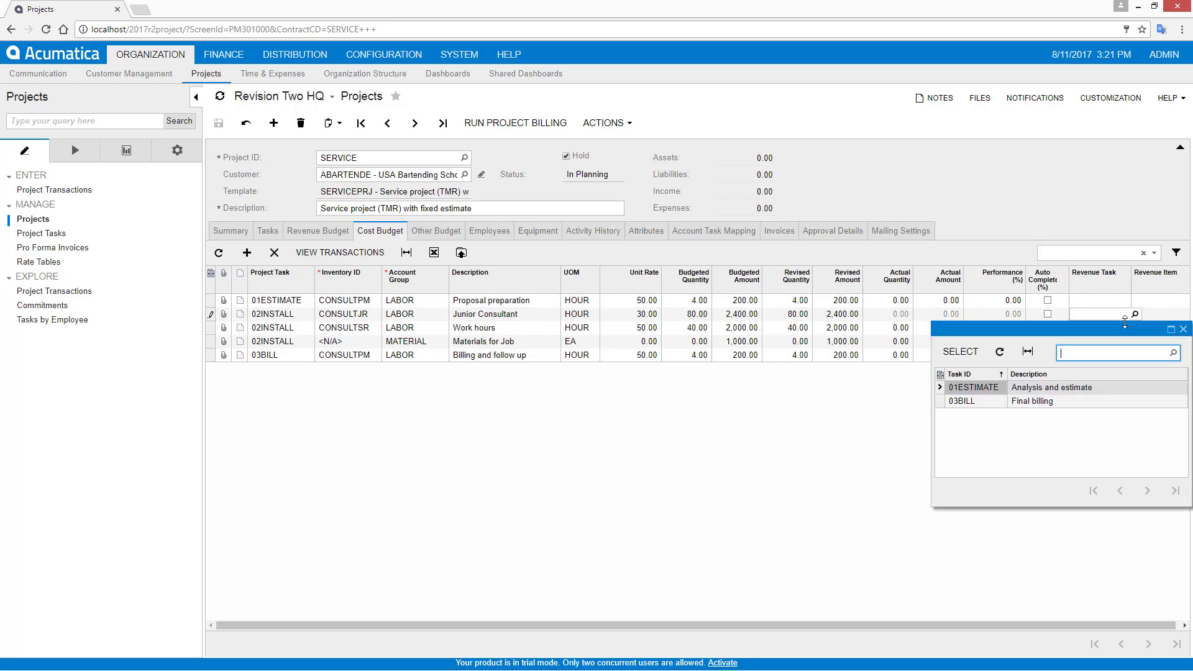
pyautogui.doubleClick(963, 401)
pyautogui.press('F3')
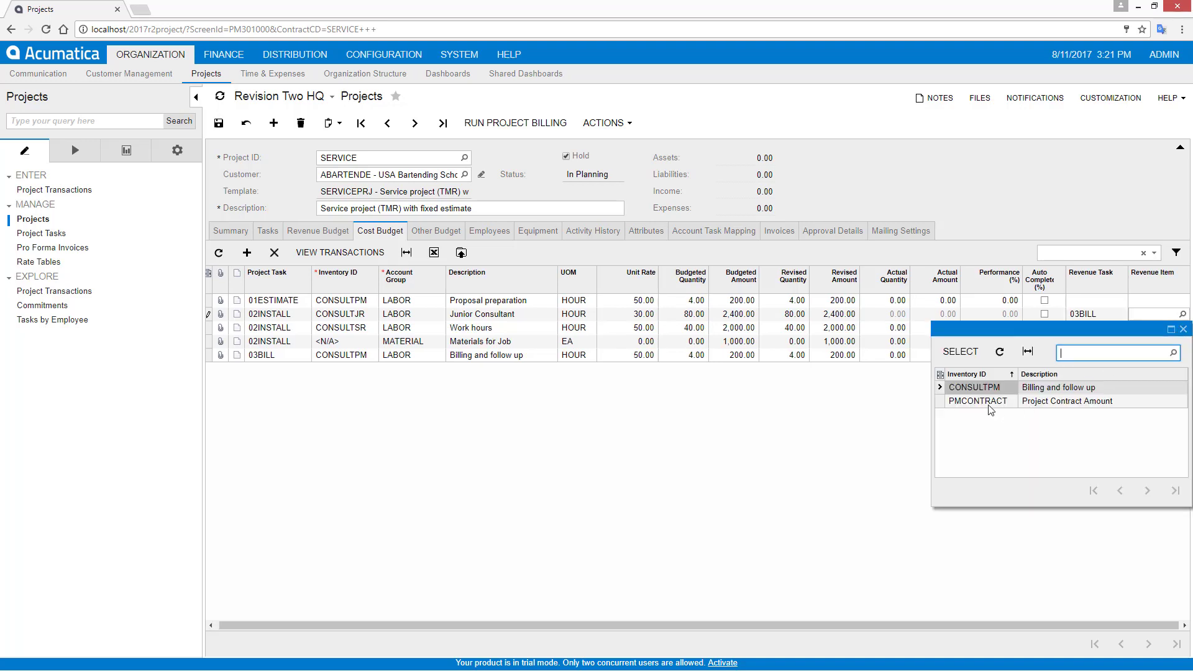
pyautogui.doubleClick(991, 402)
# Link the Work hours and materials lines to 03BILL and PMCONTRACT, then save
pyautogui.click(1092, 327)
pyautogui.press('F3')
pyautogui.press('Return')
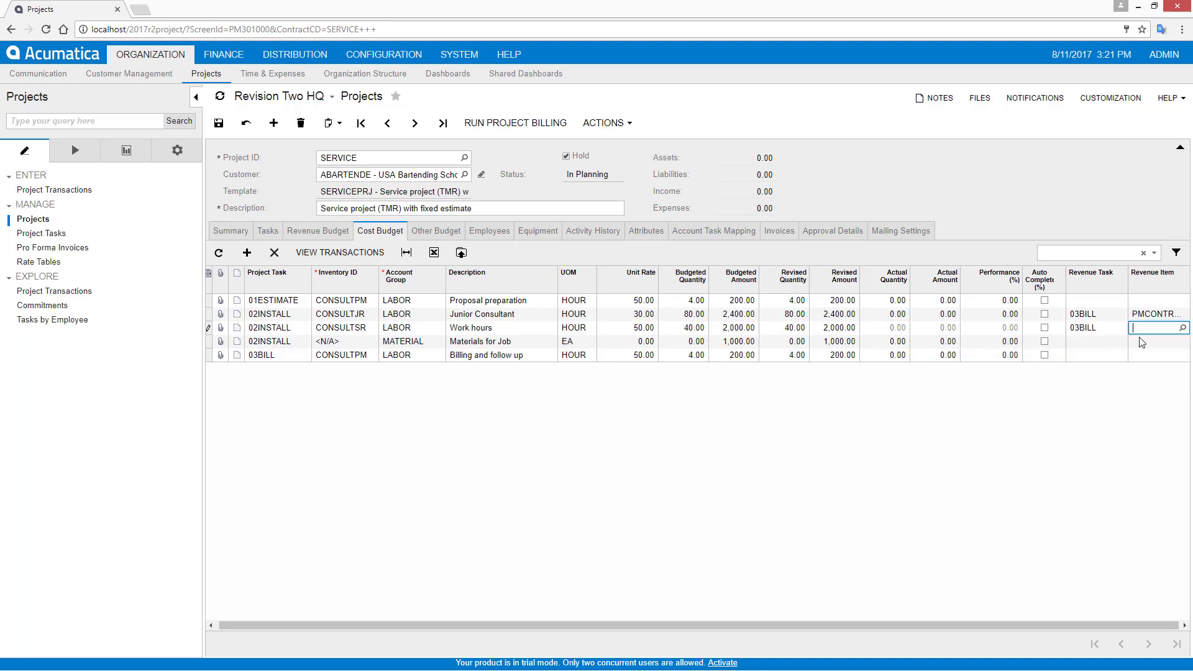
pyautogui.press('F3')
pyautogui.doubleClick(986, 415)
pyautogui.click(1092, 341)
pyautogui.press('F3')
pyautogui.doubleClick(970, 415)
pyautogui.press('F3')
pyautogui.press('Return')
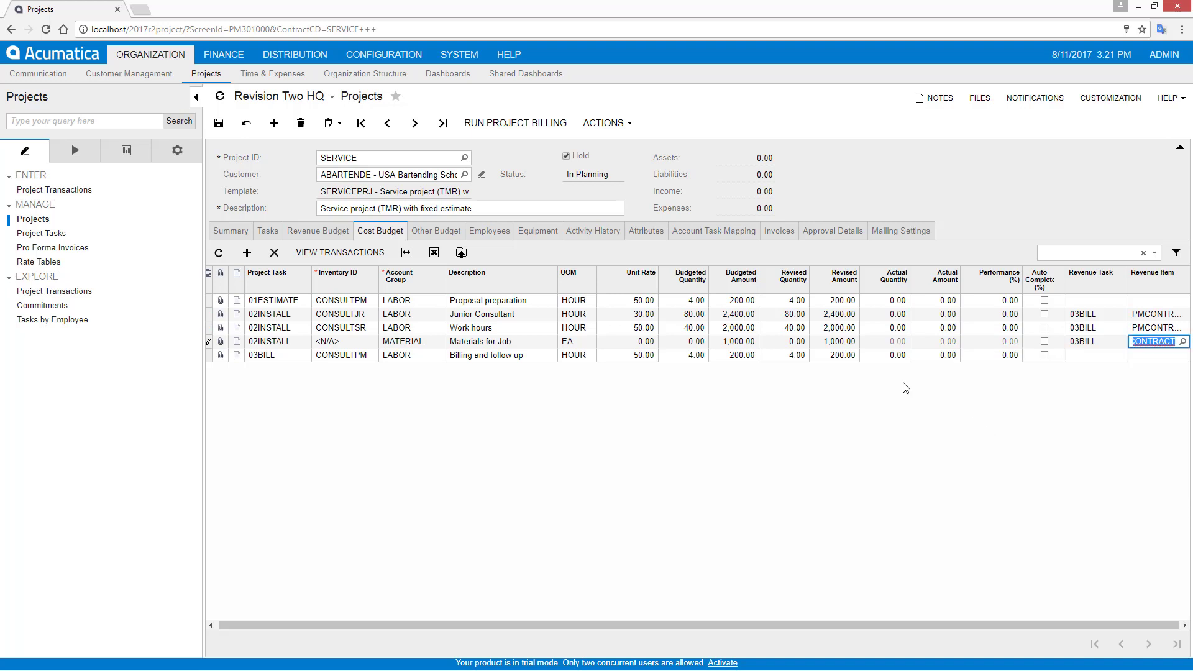
pyautogui.click(218, 122)
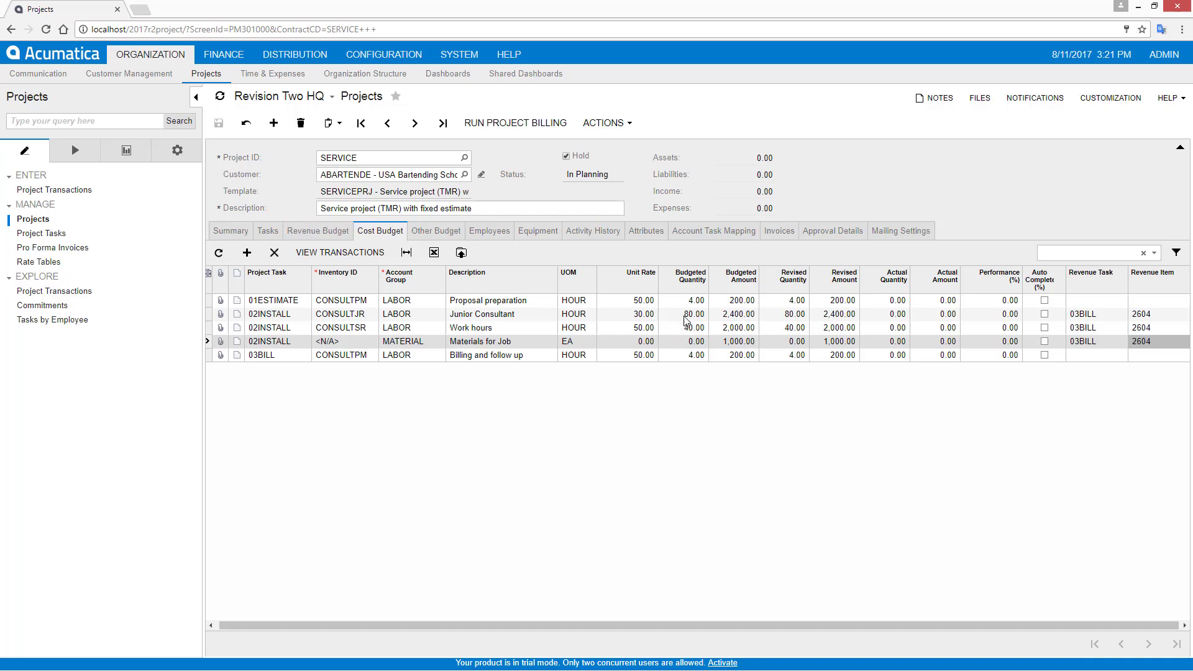
# Budget Junior Consultant at 100 hours and Work hours at 60, and revise materials to 1,500
pyautogui.click(687, 314)
pyautogui.write('100')
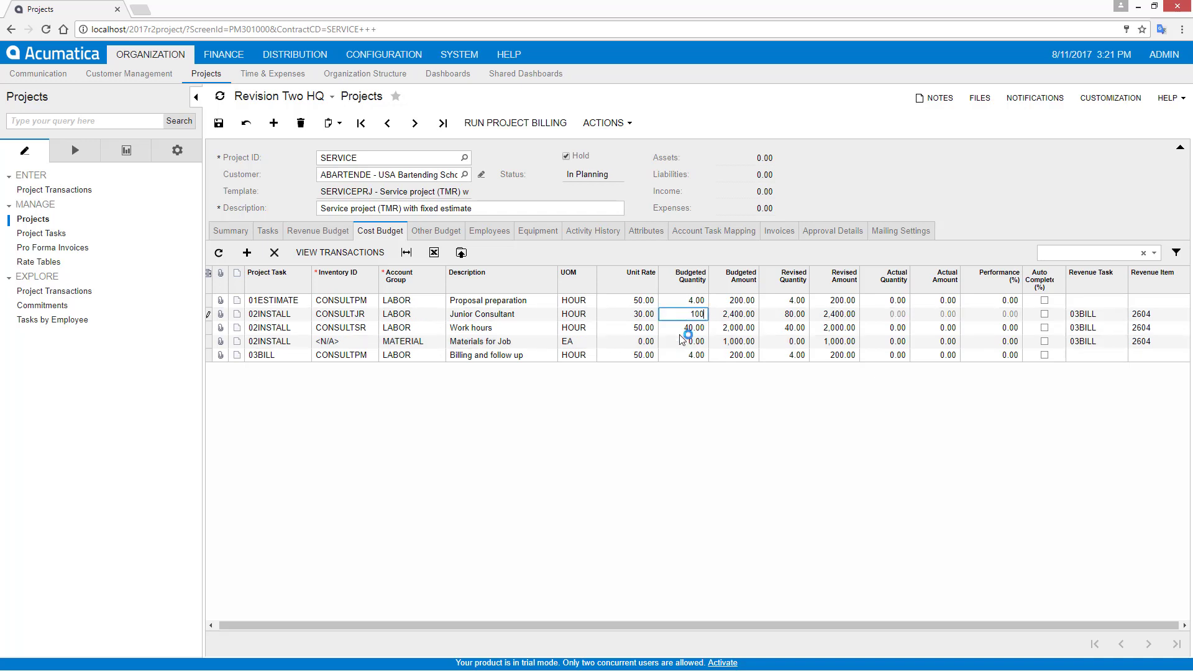
pyautogui.press('Down')
pyautogui.write('60')
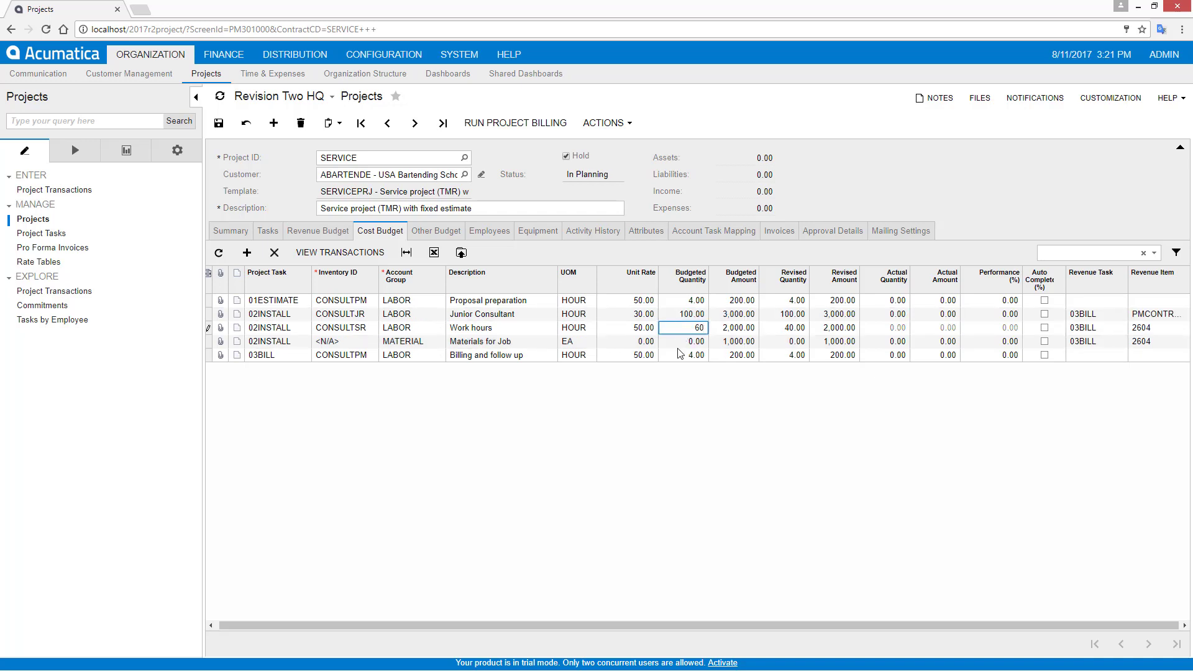
pyautogui.press('Tab')
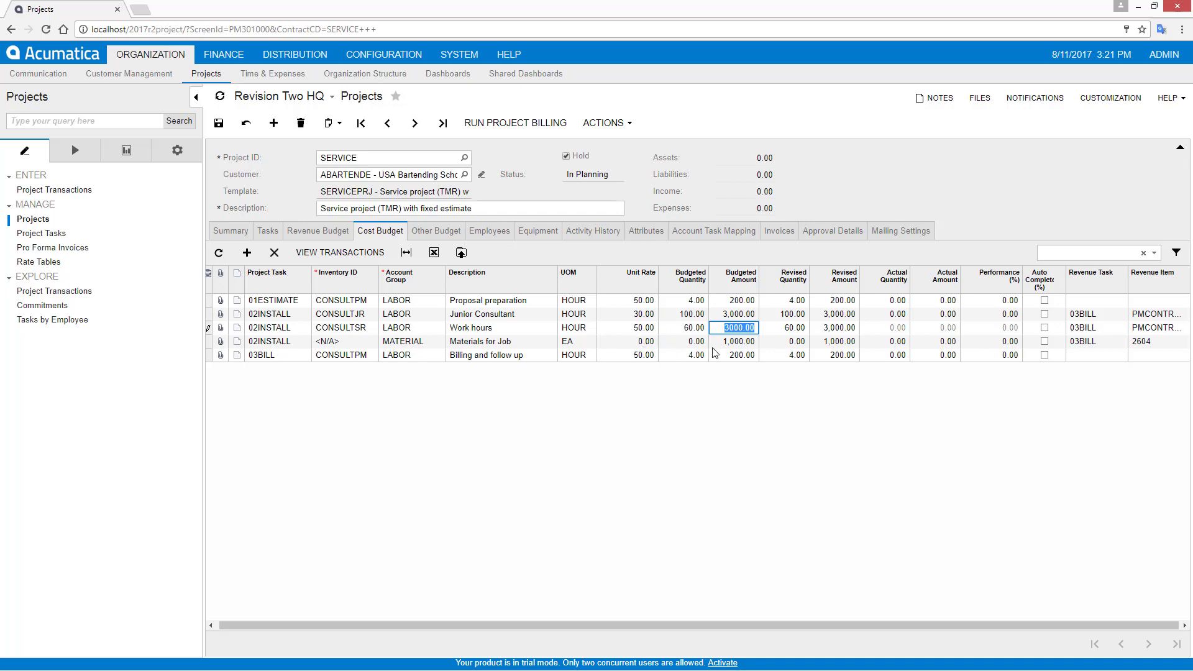
pyautogui.click(828, 346)
pyautogui.write('1')
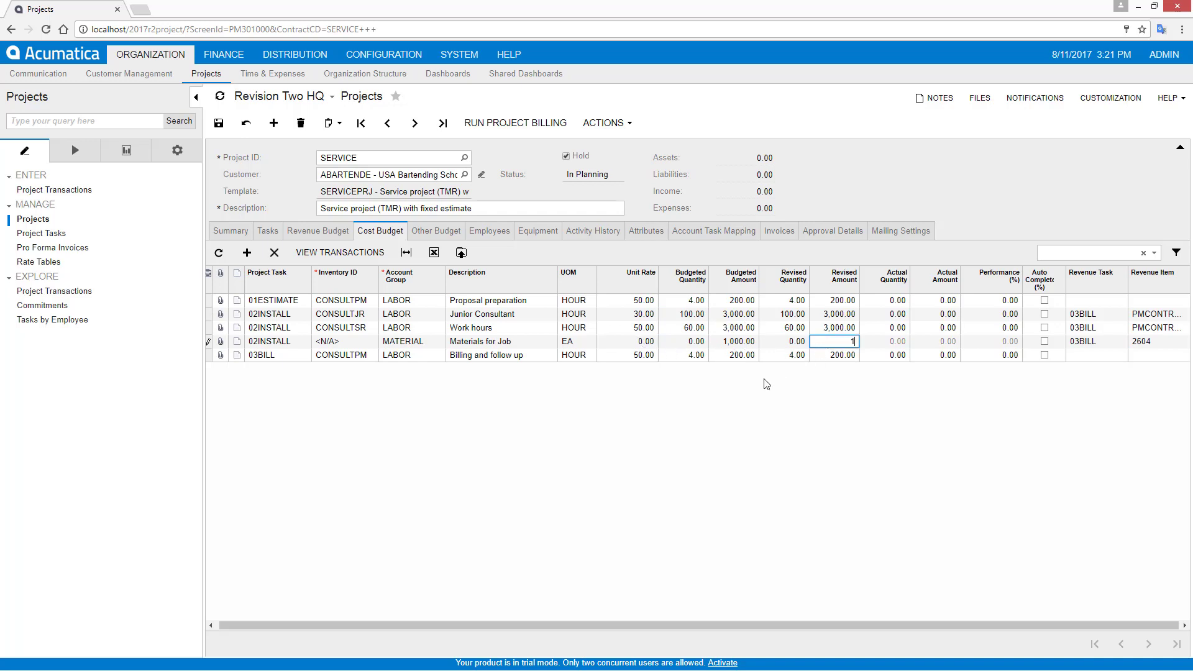
pyautogui.write(',500')
pyautogui.click(320, 235)
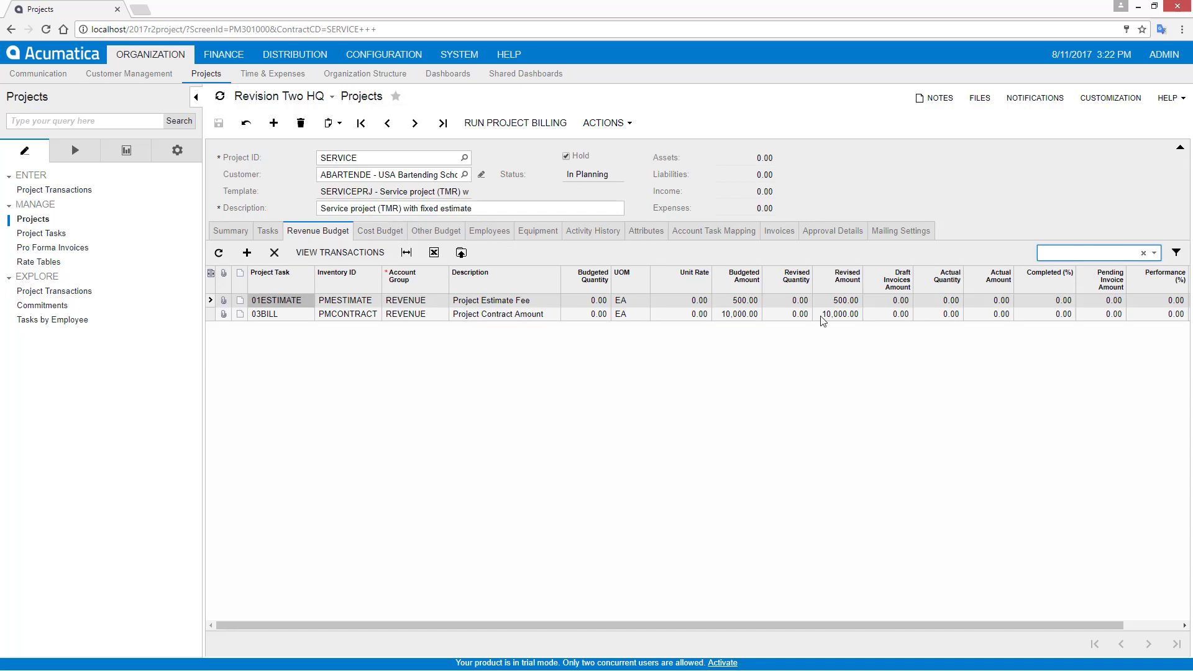
# Raise the 03BILL Project Contract Amount revenue budget to 13,000 and save
pyautogui.click(743, 314)
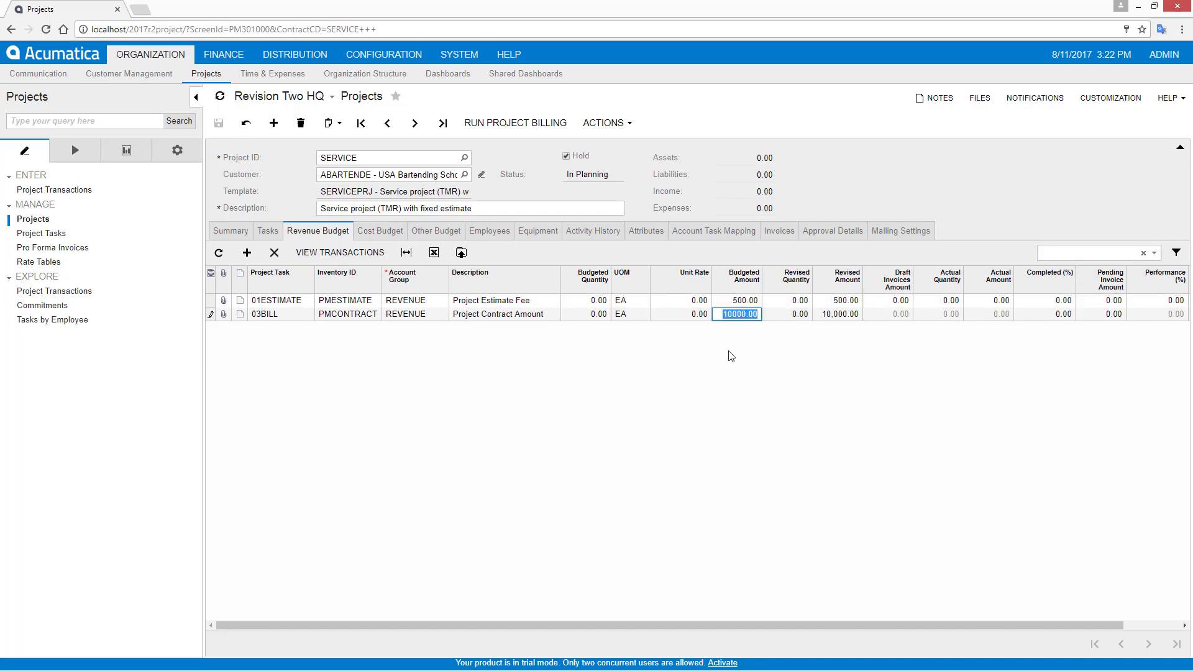
pyautogui.write('13000')
pyautogui.press('Tab')
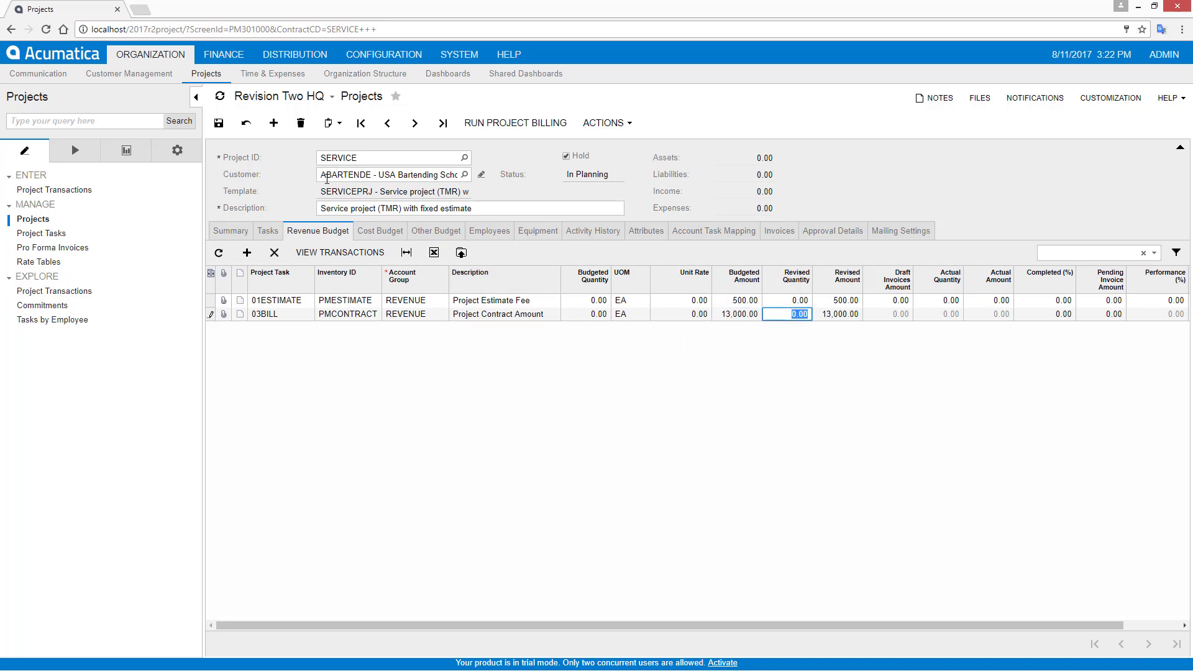
pyautogui.click(219, 127)
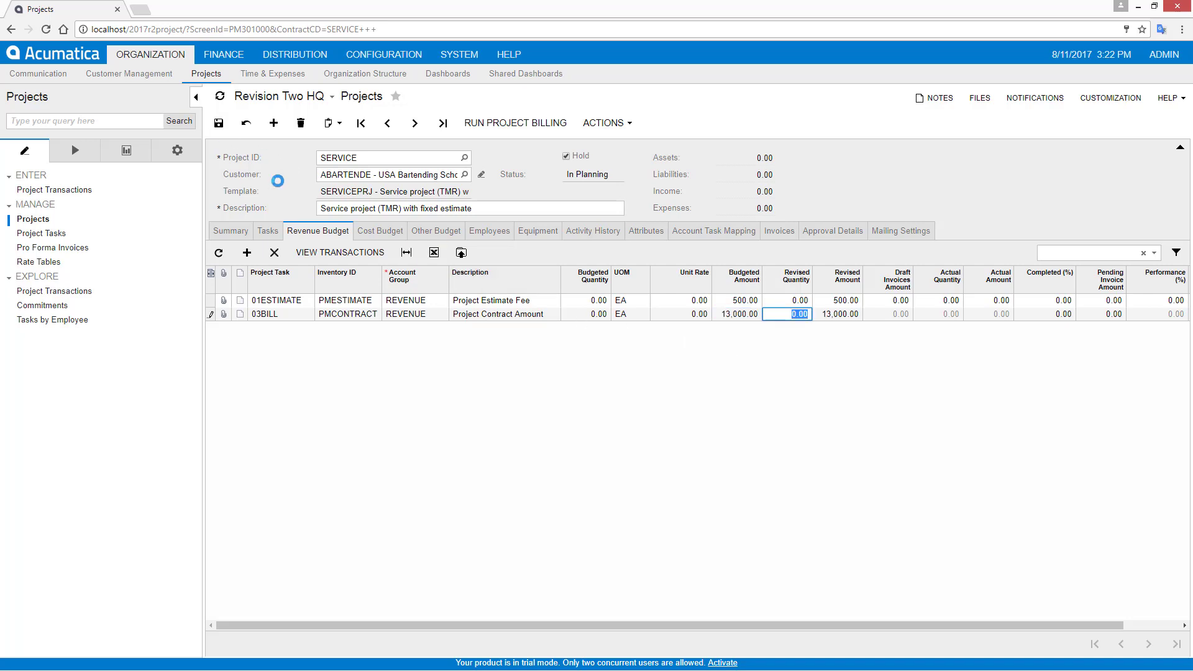
pyautogui.click(277, 233)
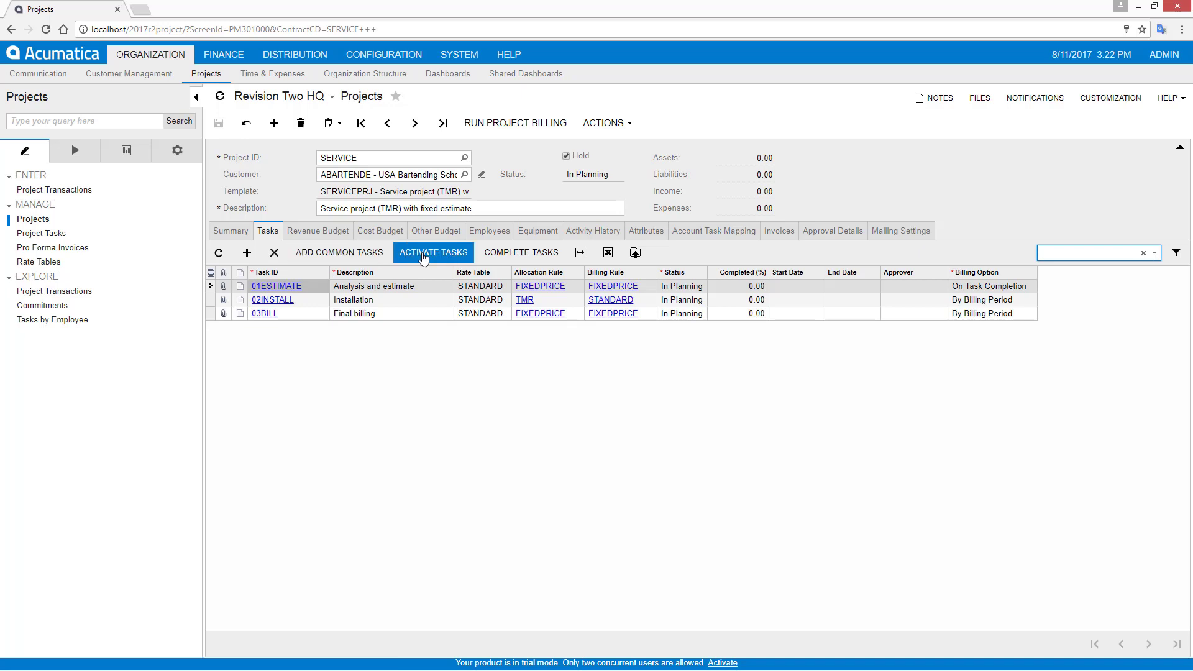
# Activate 01ESTIMATE only, keeping 02INSTALL and 03BILL In Planning, then release hold and save
pyautogui.click(423, 255)
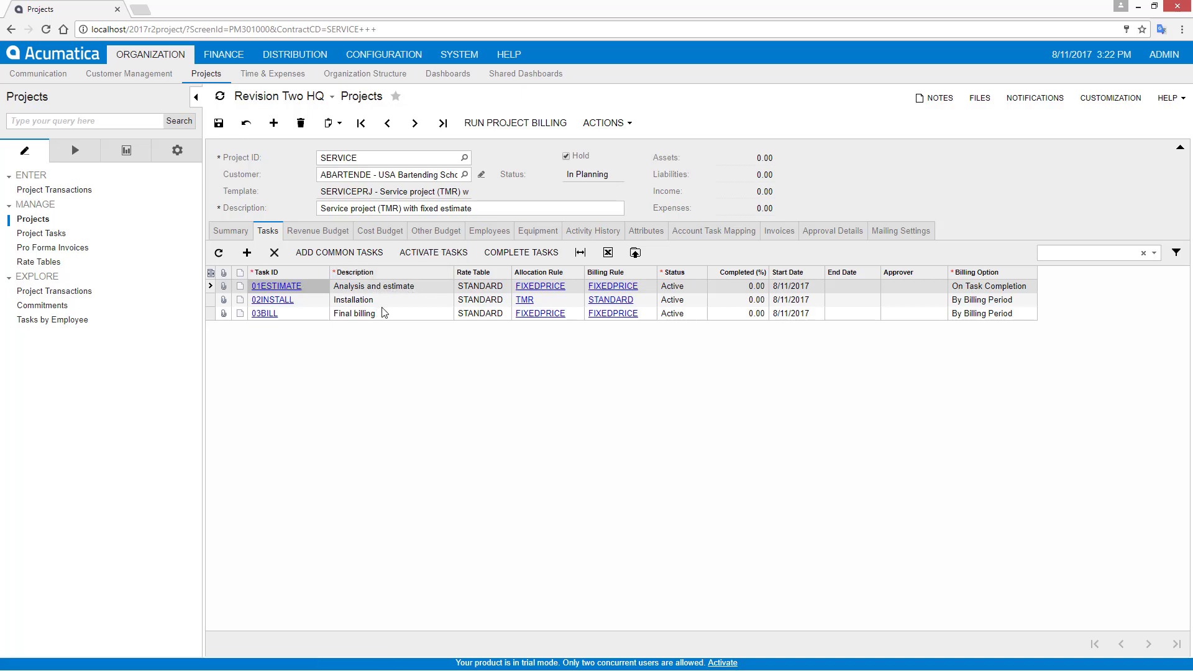
pyautogui.click(674, 304)
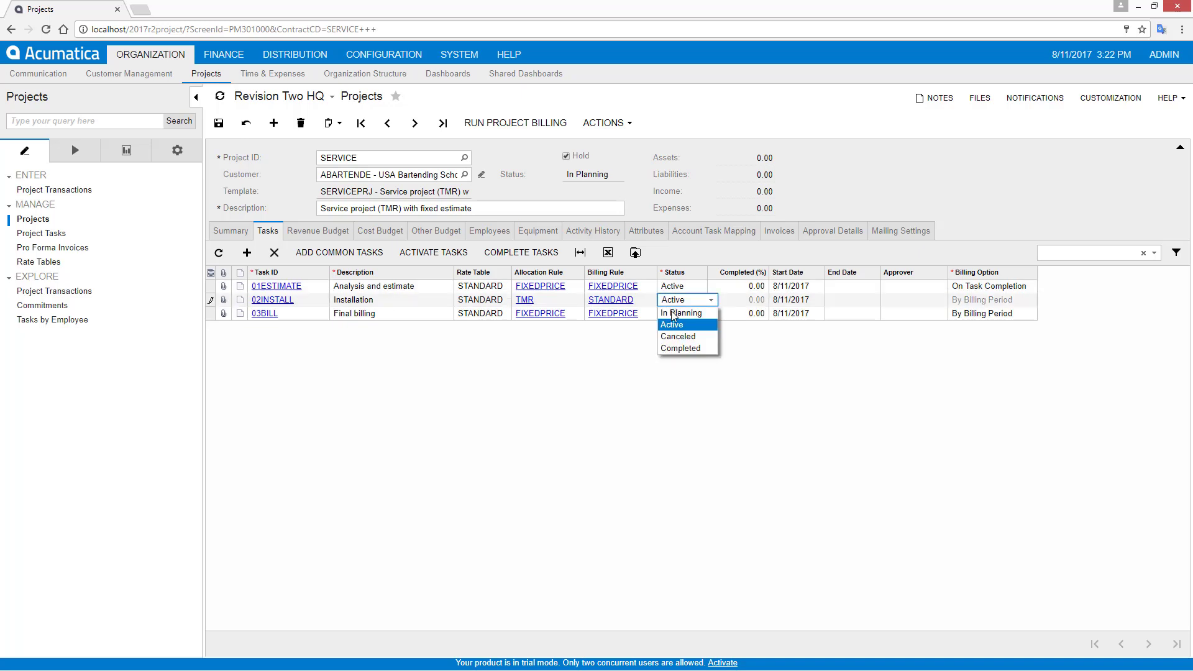
pyautogui.click(681, 313)
pyautogui.click(683, 313)
pyautogui.click(681, 326)
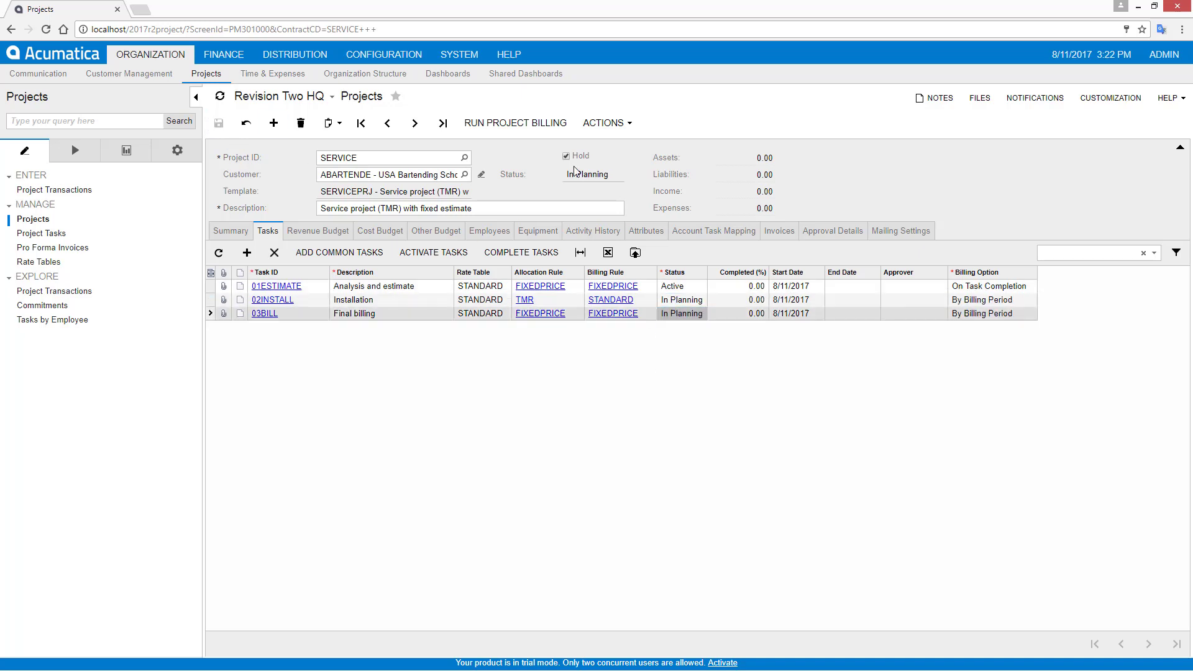
pyautogui.click(552, 155)
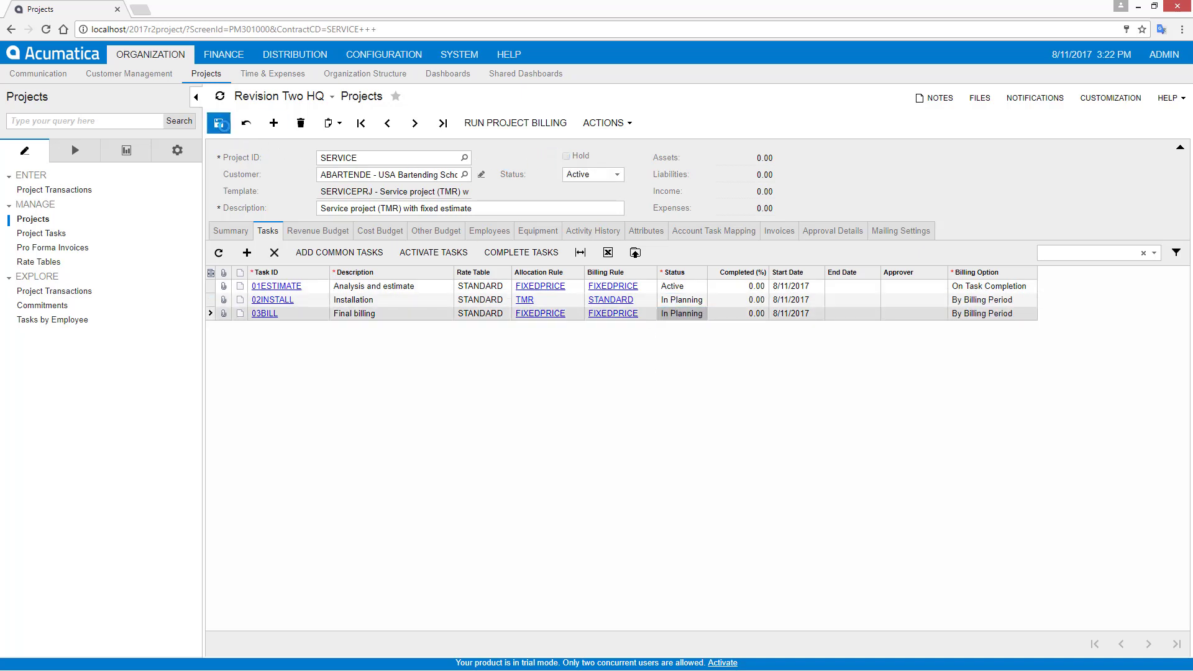
pyautogui.click(219, 123)
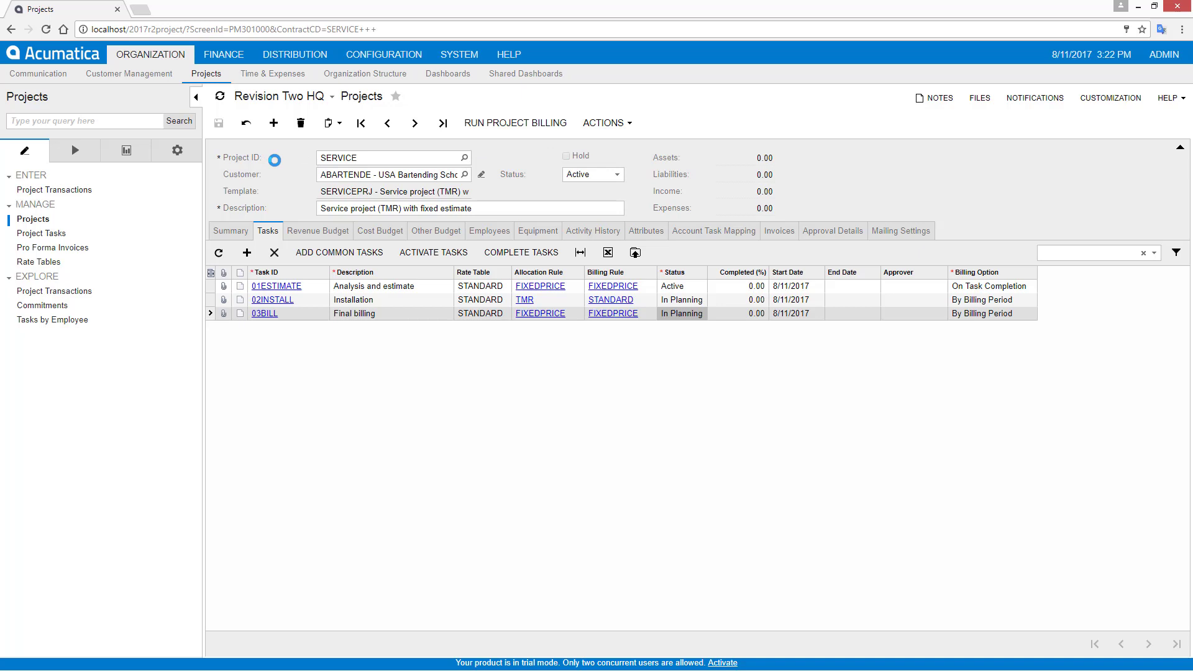